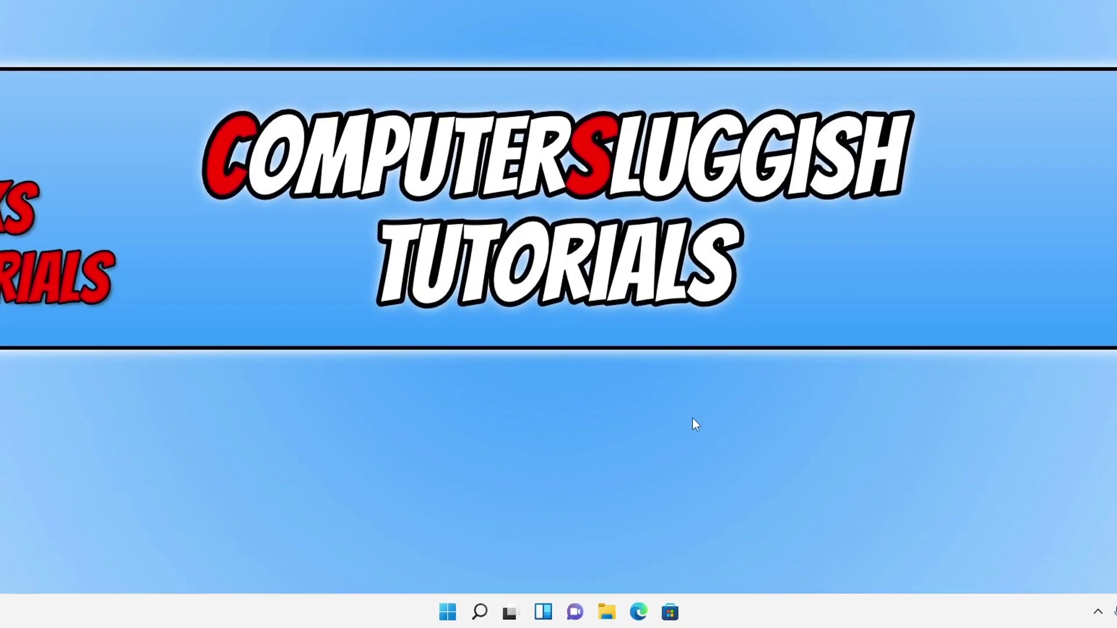
- Search 'control' from the Start menu and launch Control Panel
left_click(443, 611)
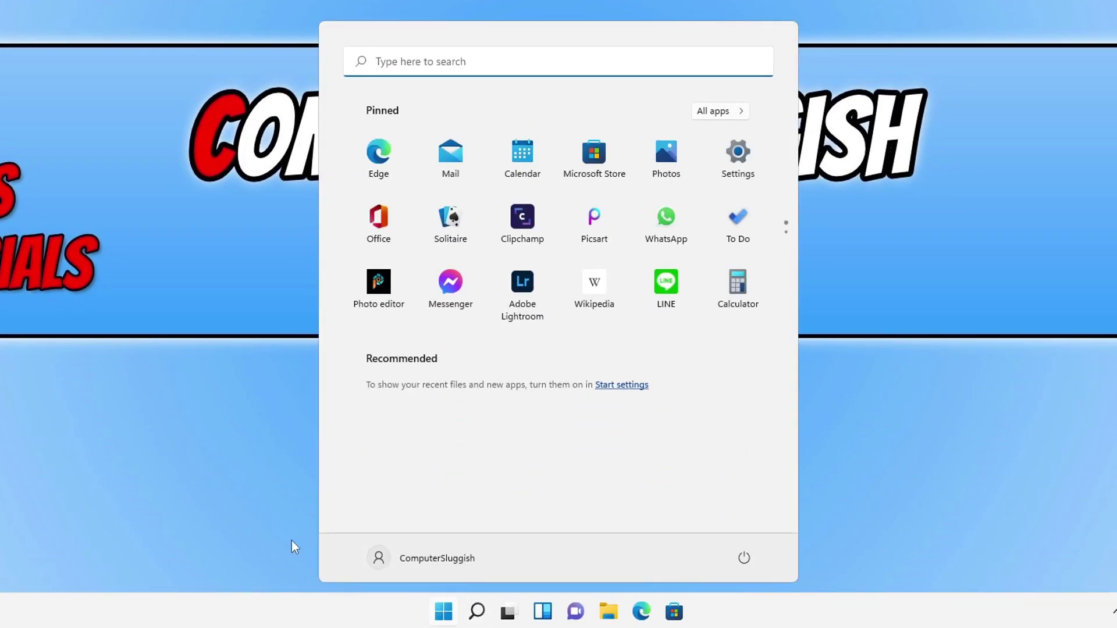
type("control")
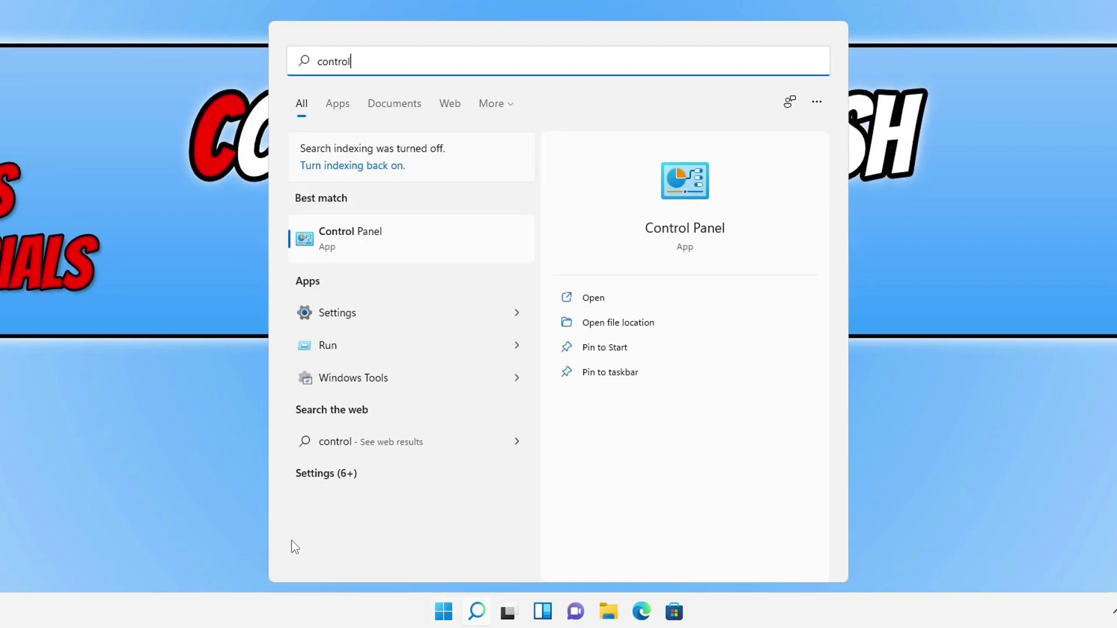
left_click(390, 234)
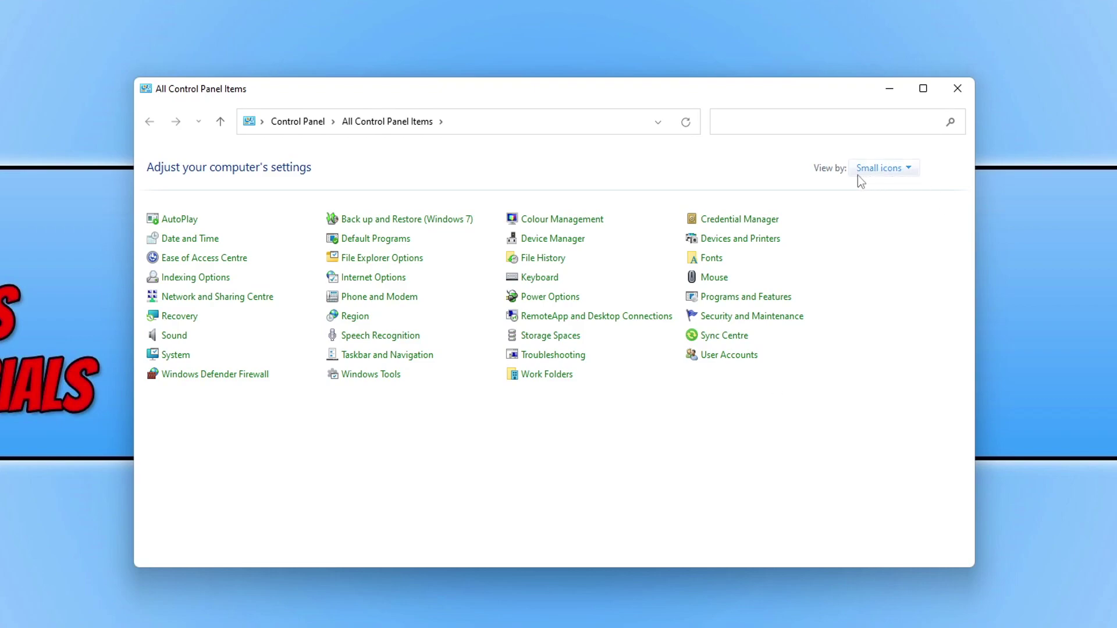
- Switch Control Panel's View by to Small icons and go to User Accounts
left_click(895, 172)
left_click(903, 234)
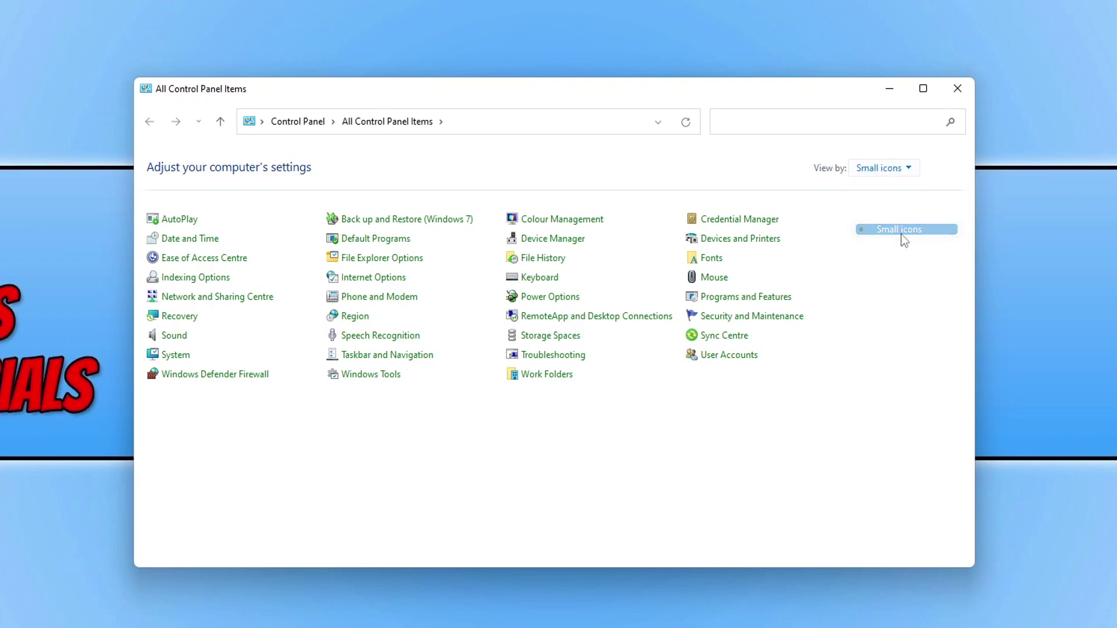
left_click(742, 361)
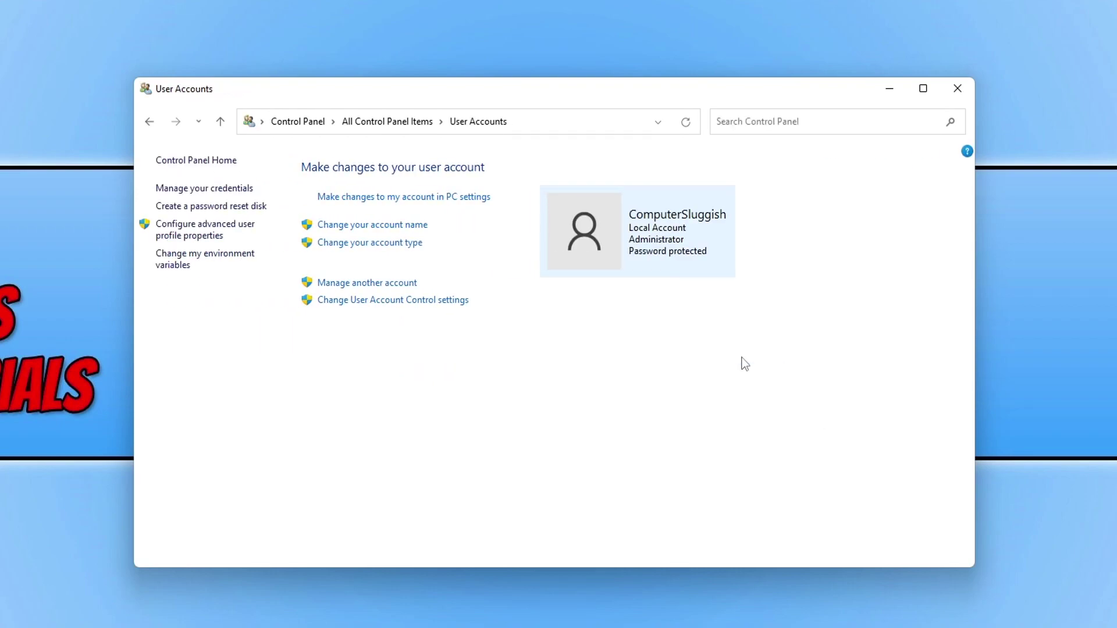
- Under Manage another account, select the 'test' account and choose Change the password
left_click(412, 284)
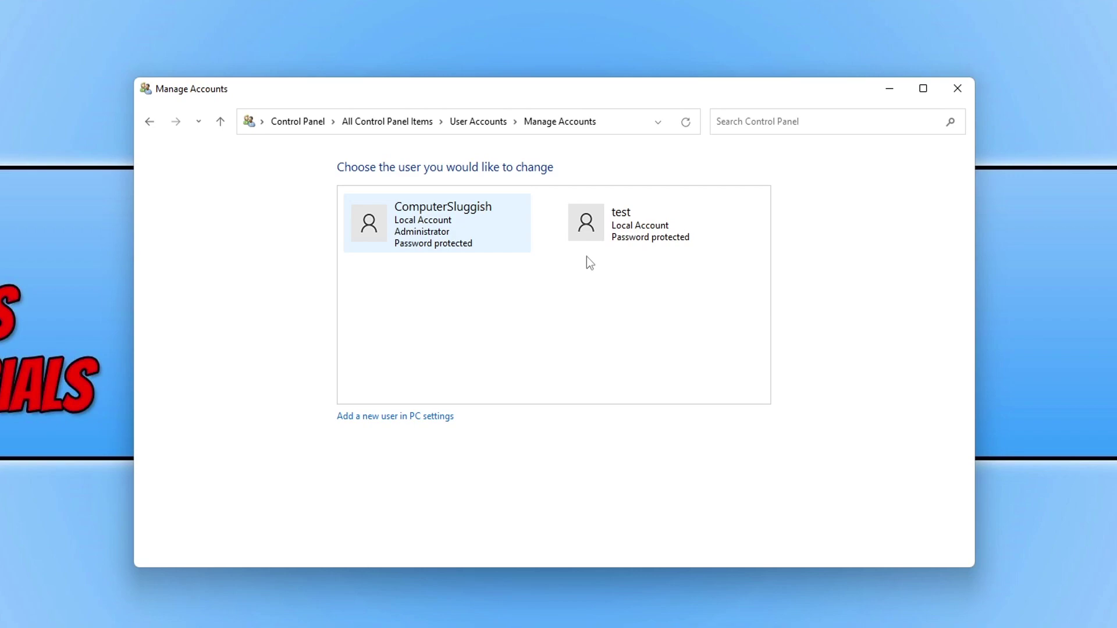
left_click(665, 239)
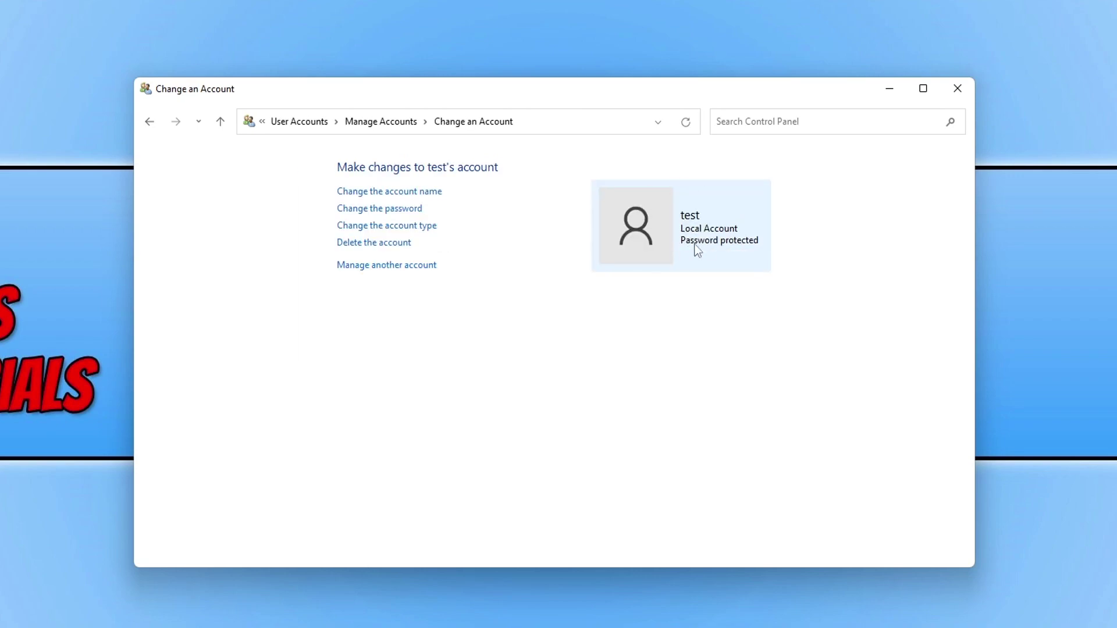
left_click(389, 209)
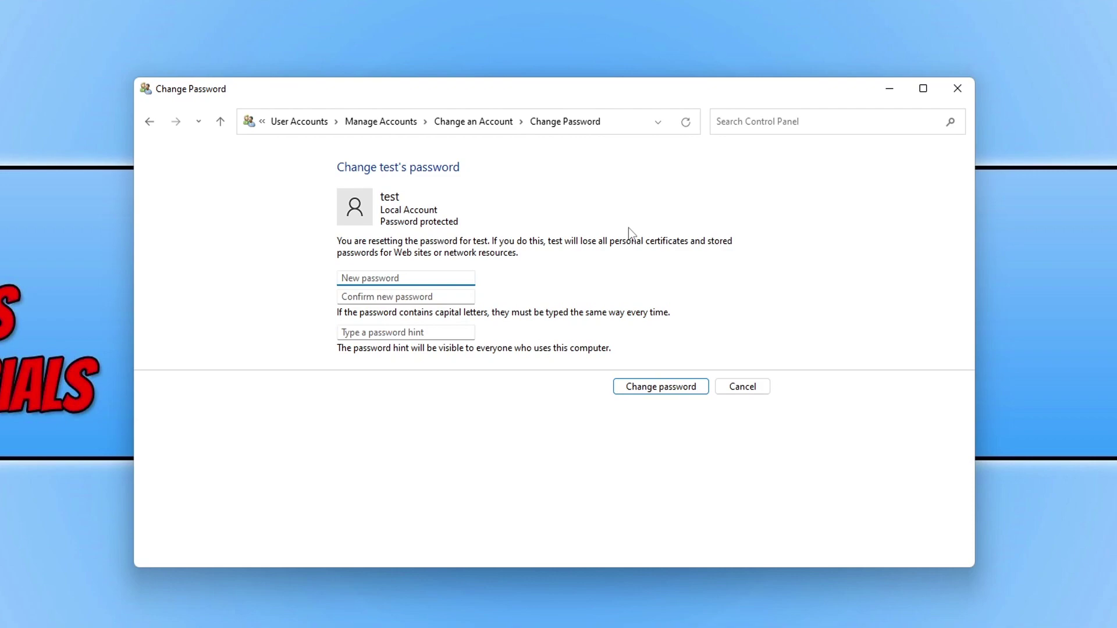
- Enter and confirm the new password for 'test', then apply it
left_click(395, 297)
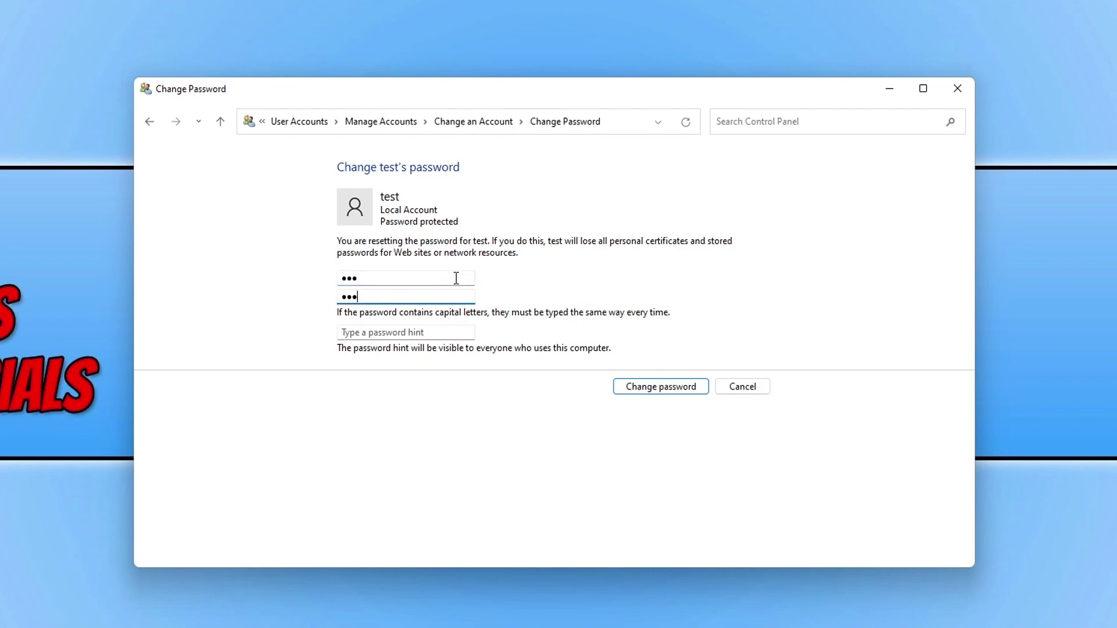
left_click(660, 387)
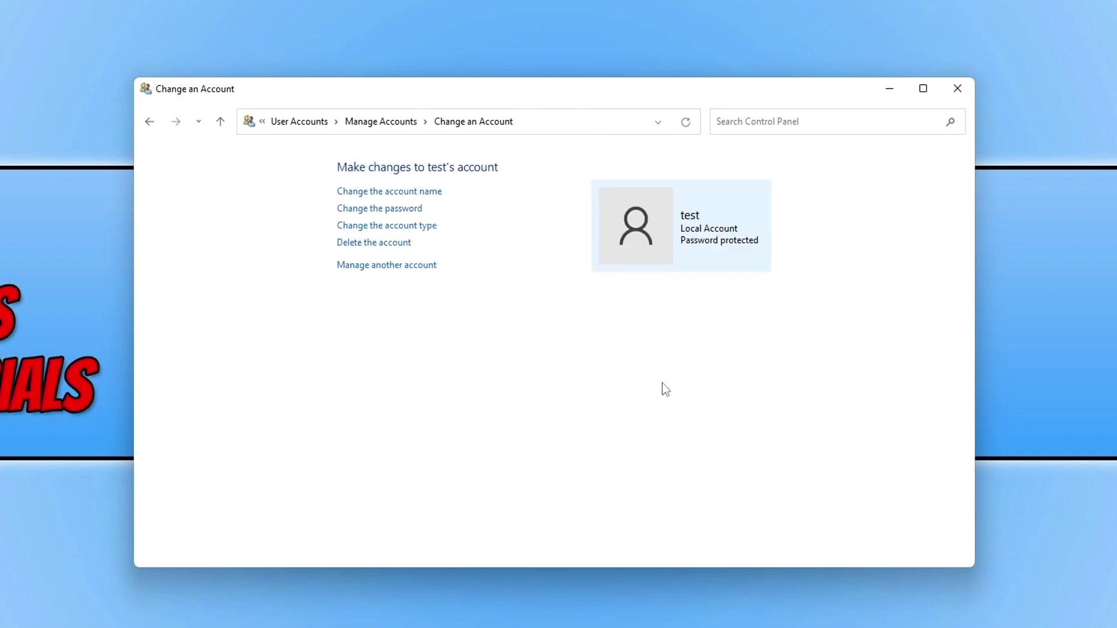